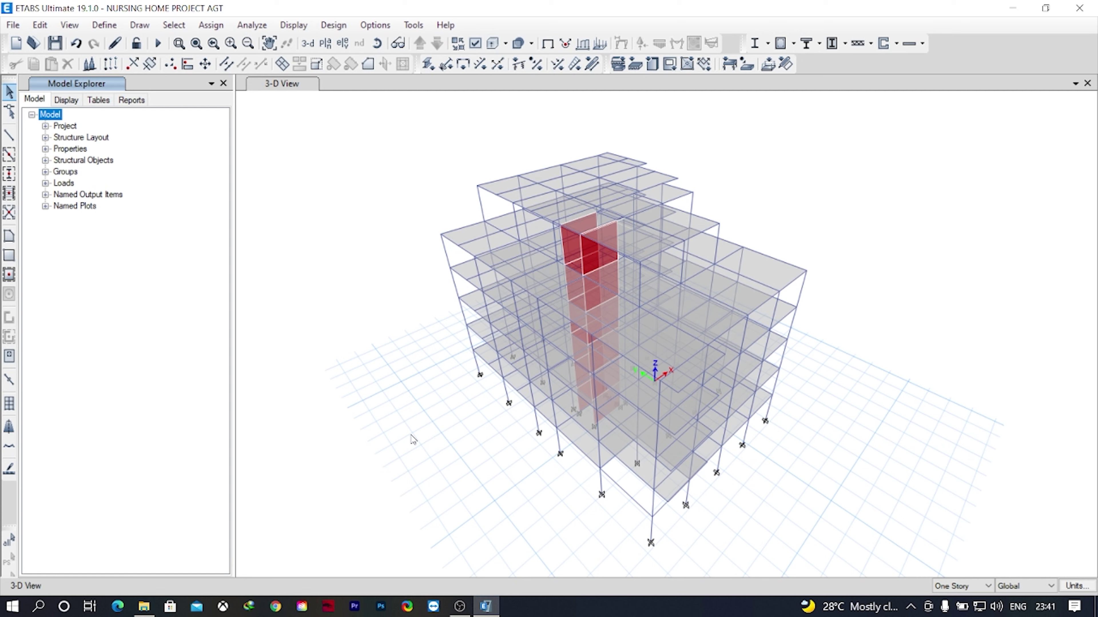
Step: Select all beams in the model by object type
click(174, 25)
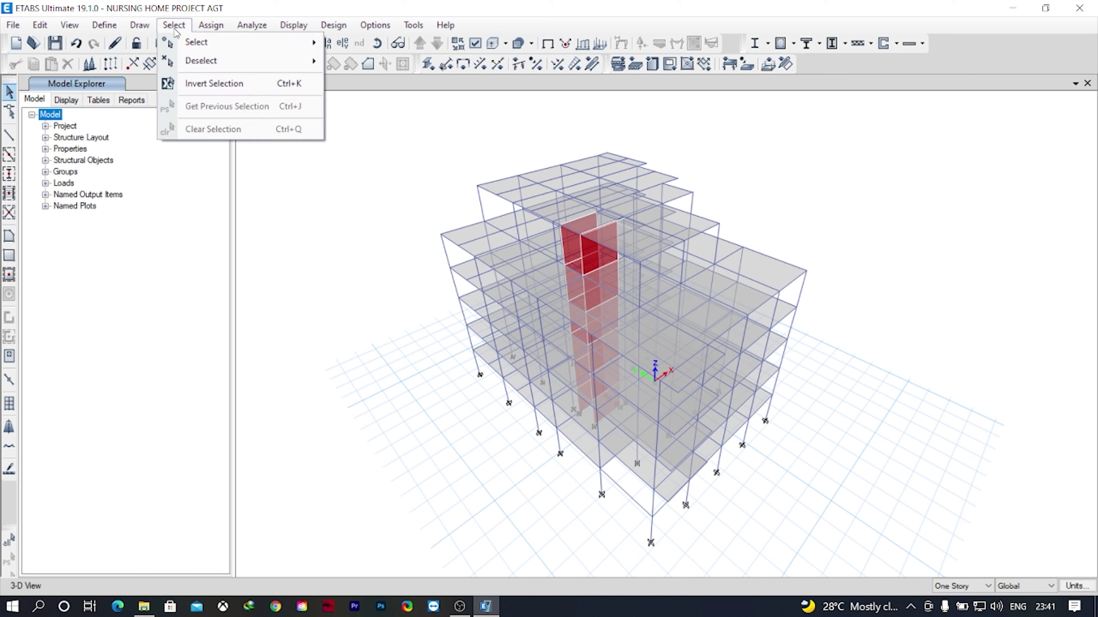
mouse_move(195, 42)
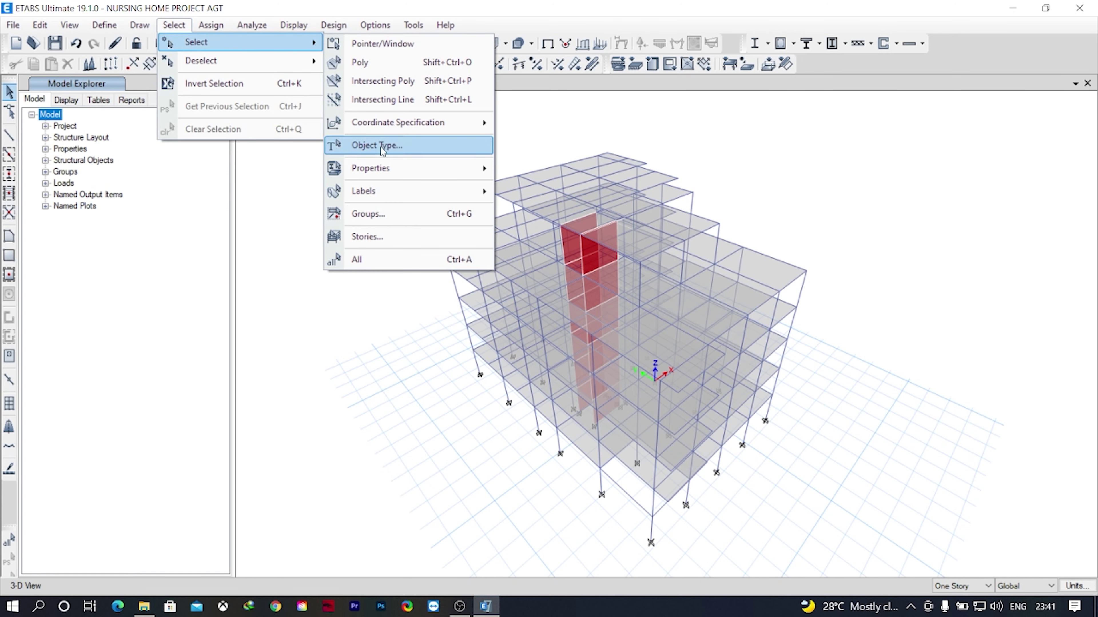
click(382, 150)
click(473, 210)
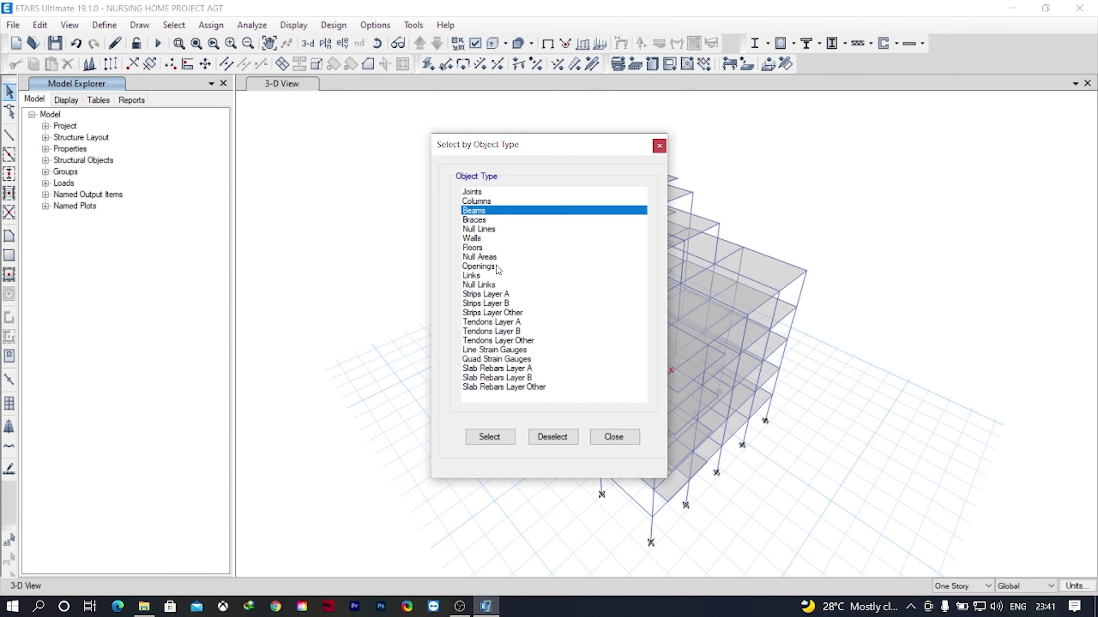
click(490, 439)
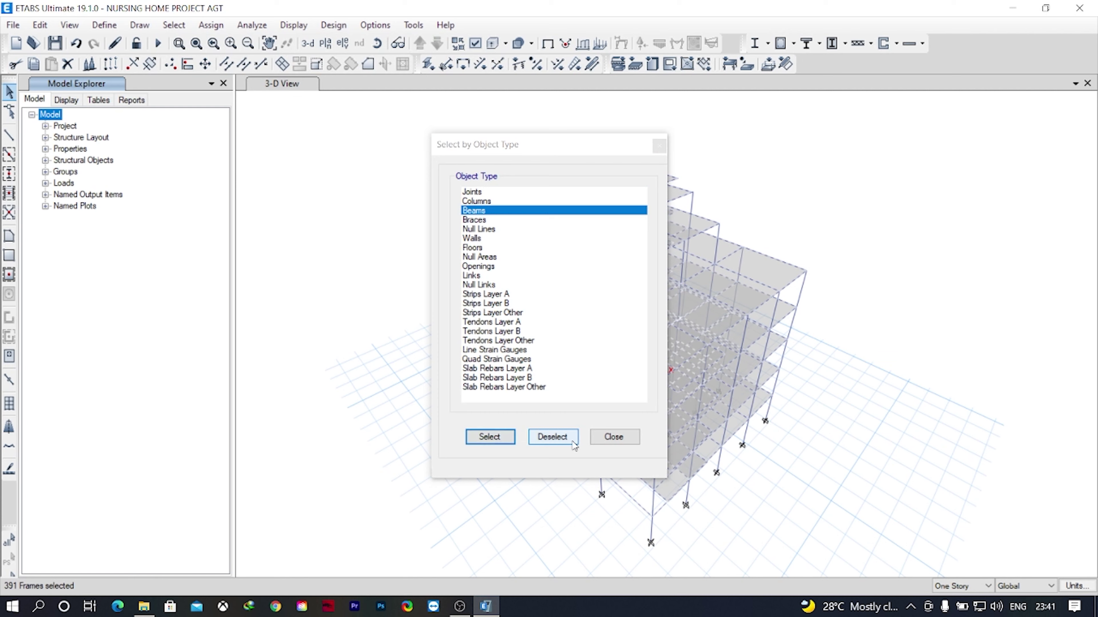
click(614, 437)
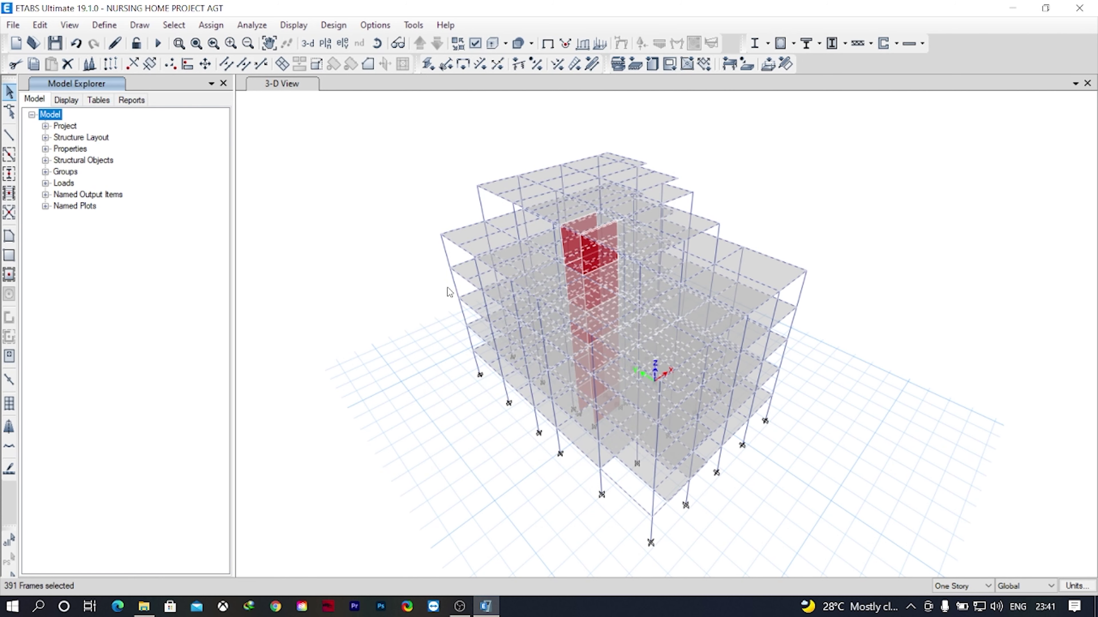
Step: Assign the selected beams a minimum of 13 frame output stations
click(211, 25)
mouse_move(232, 60)
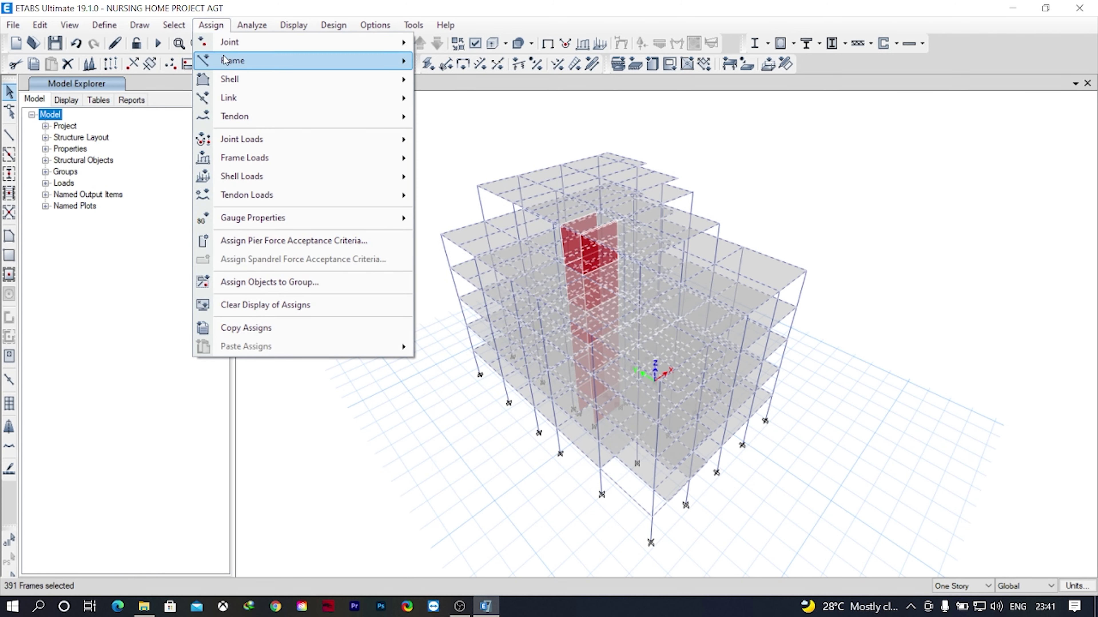
click(474, 185)
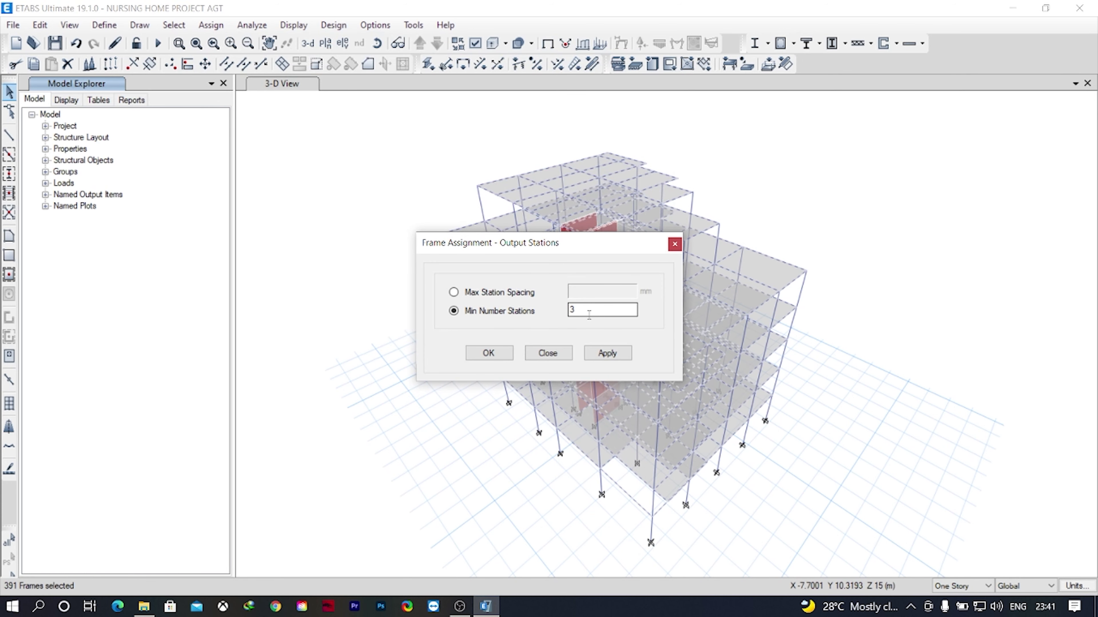
double_click(581, 309)
text(13)
click(616, 359)
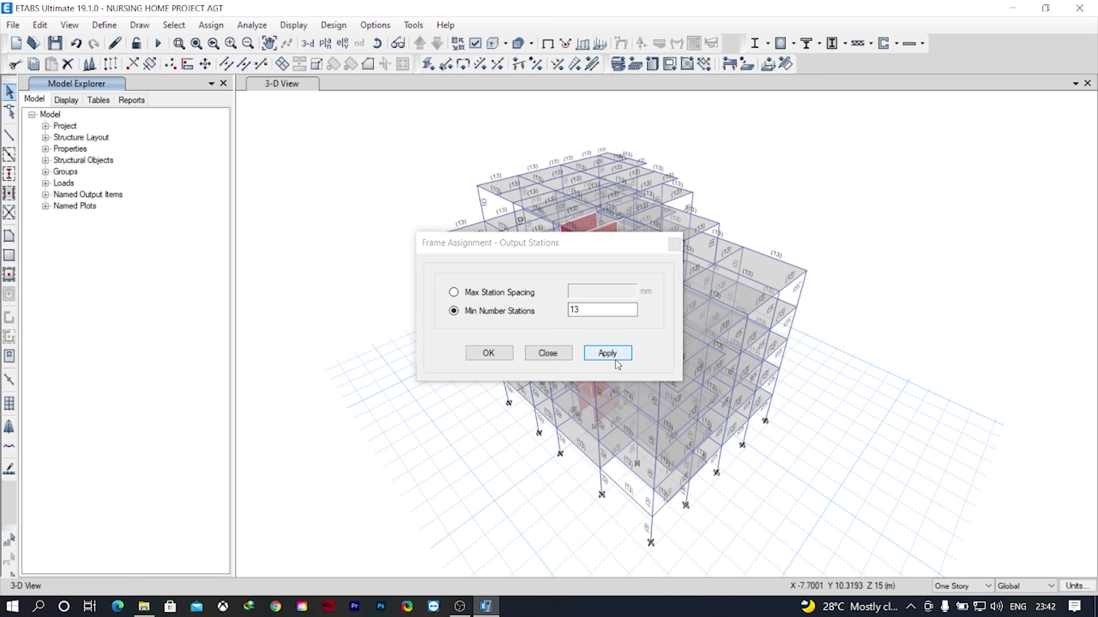
click(549, 353)
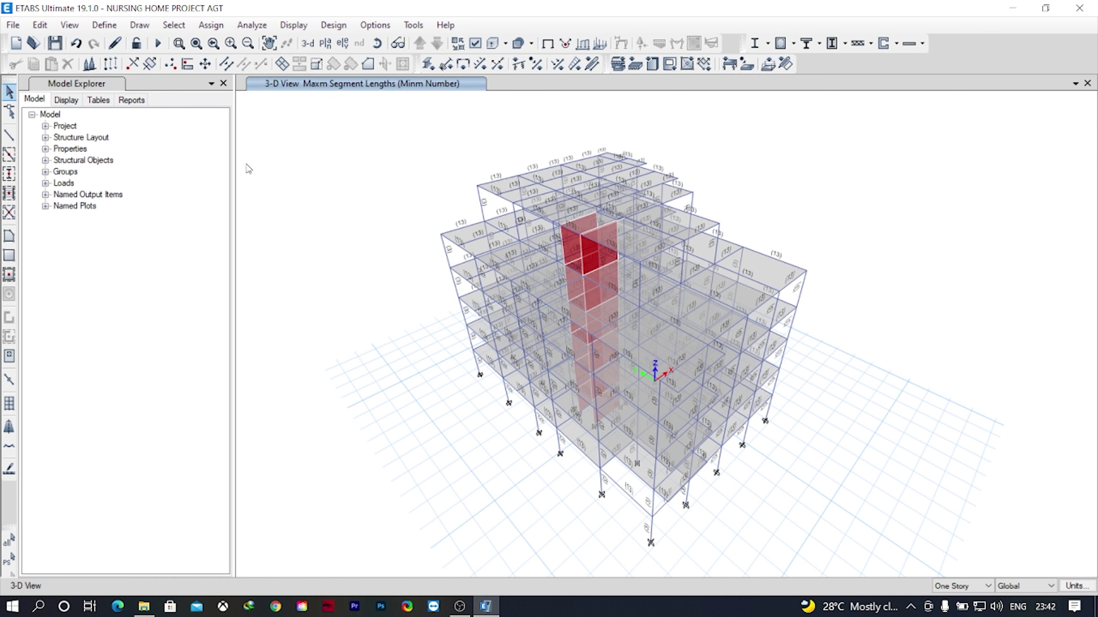
Step: Run the analysis, showing SW displacement contours (min −4.388 mm), and bring up the File export options
click(157, 44)
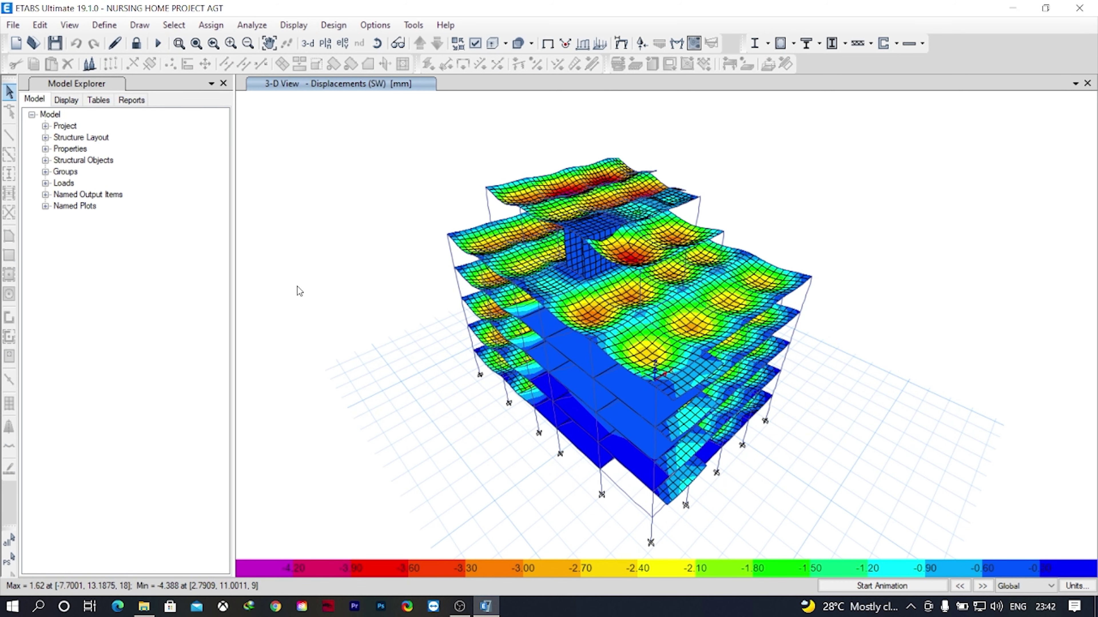
click(13, 25)
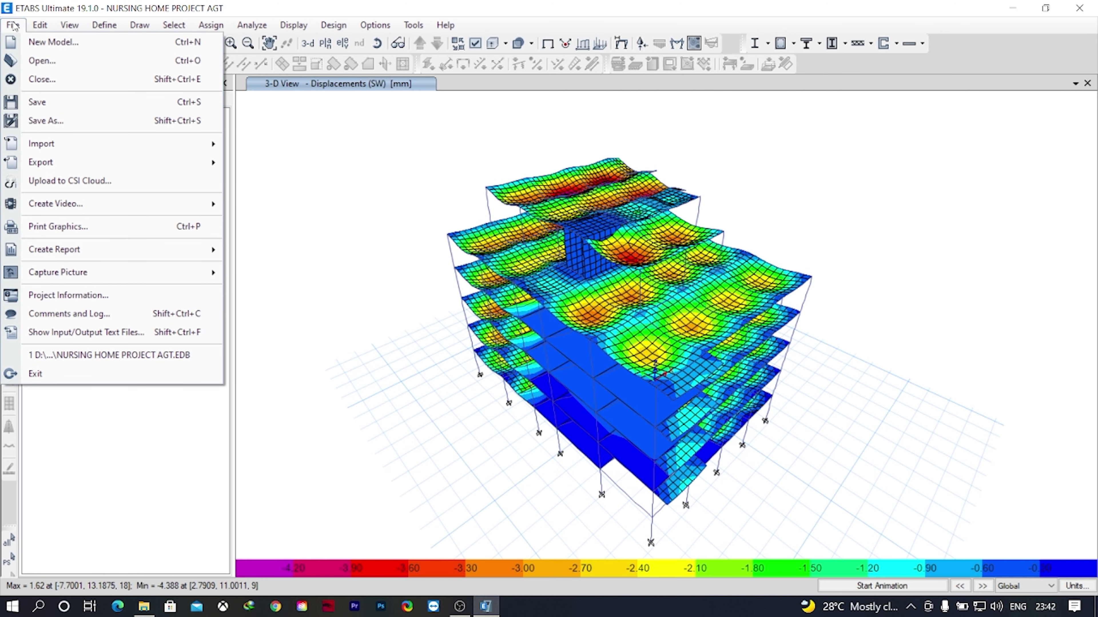
mouse_move(40, 162)
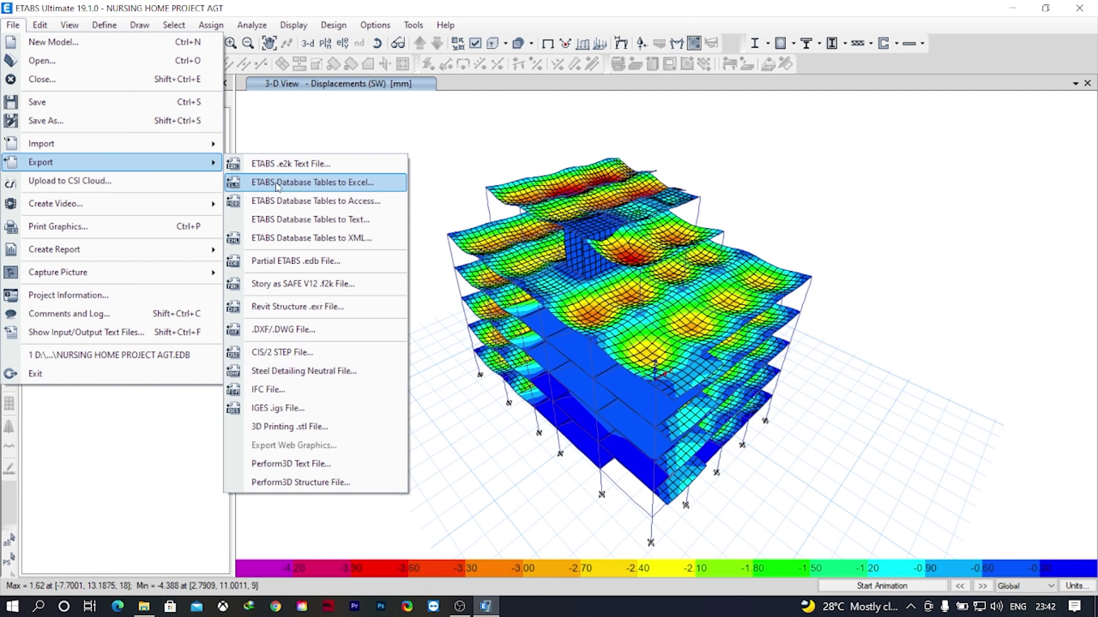
Step: Start the Access export, including all model definition tables and the Story Drifts table
click(343, 207)
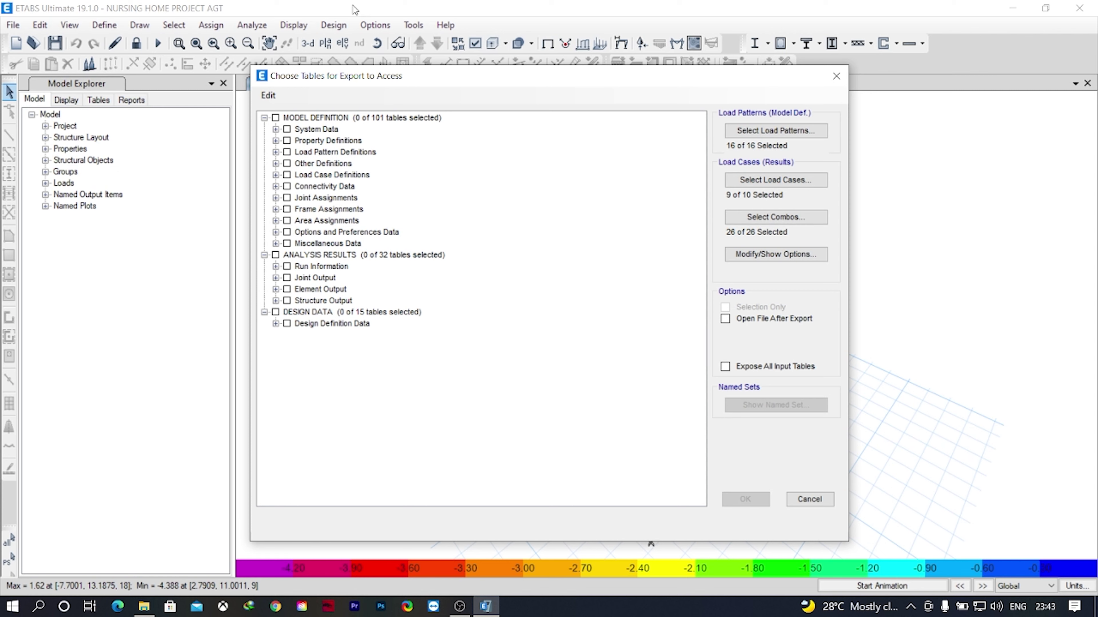
click(276, 121)
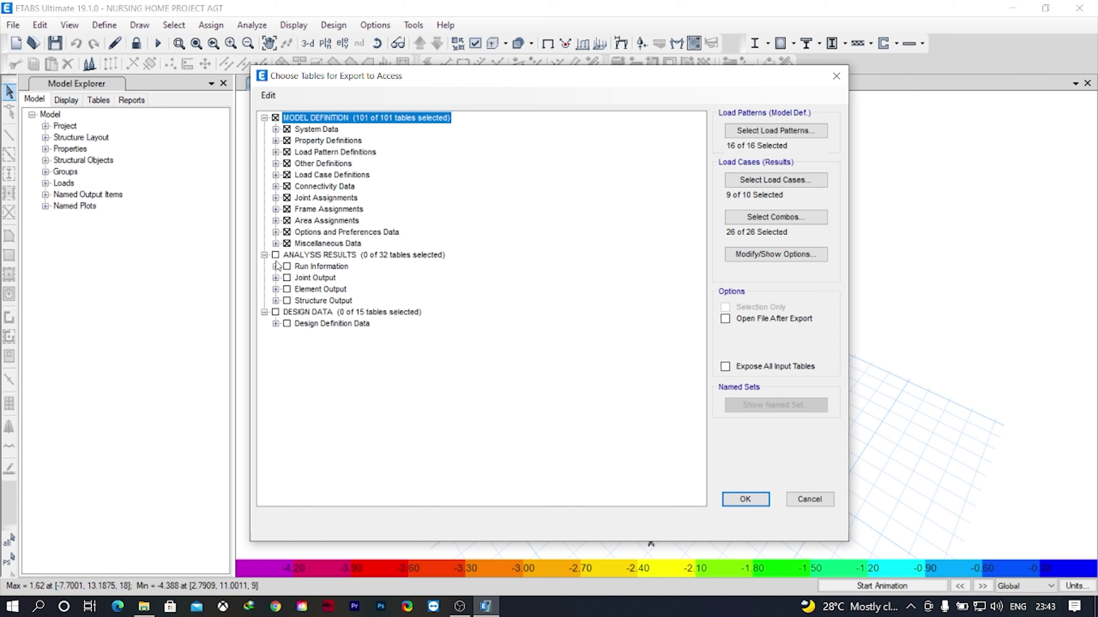
click(275, 278)
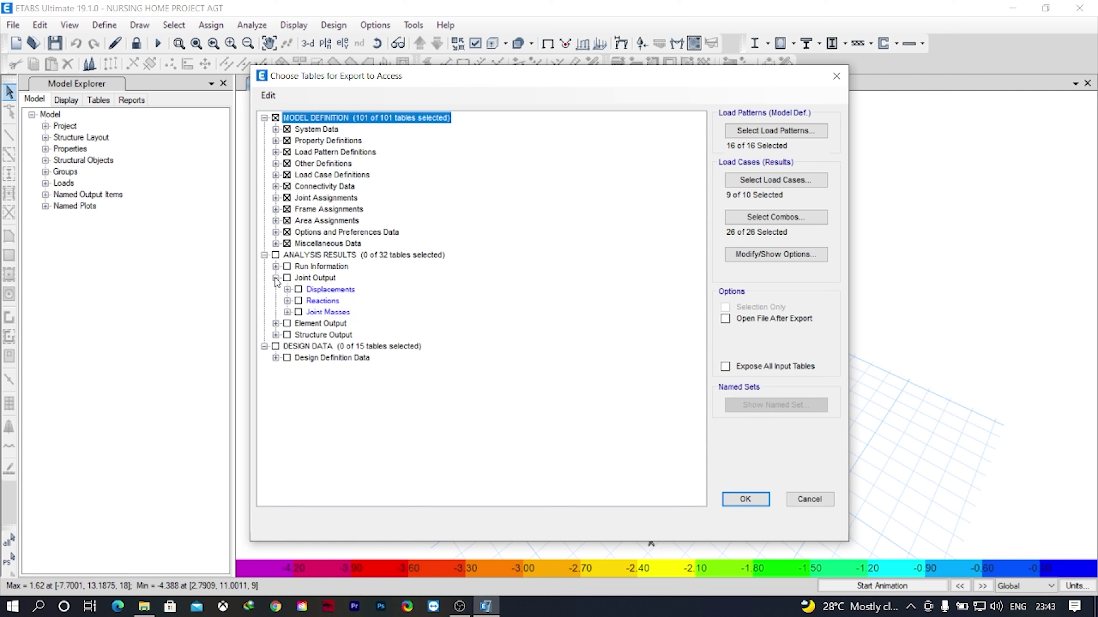
click(287, 289)
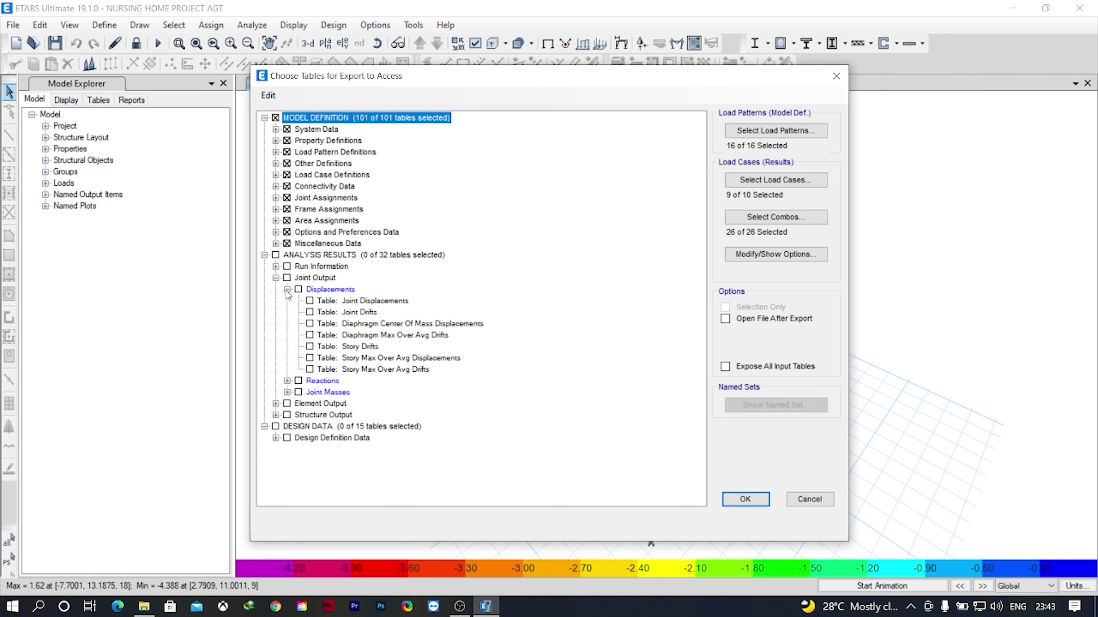
click(310, 346)
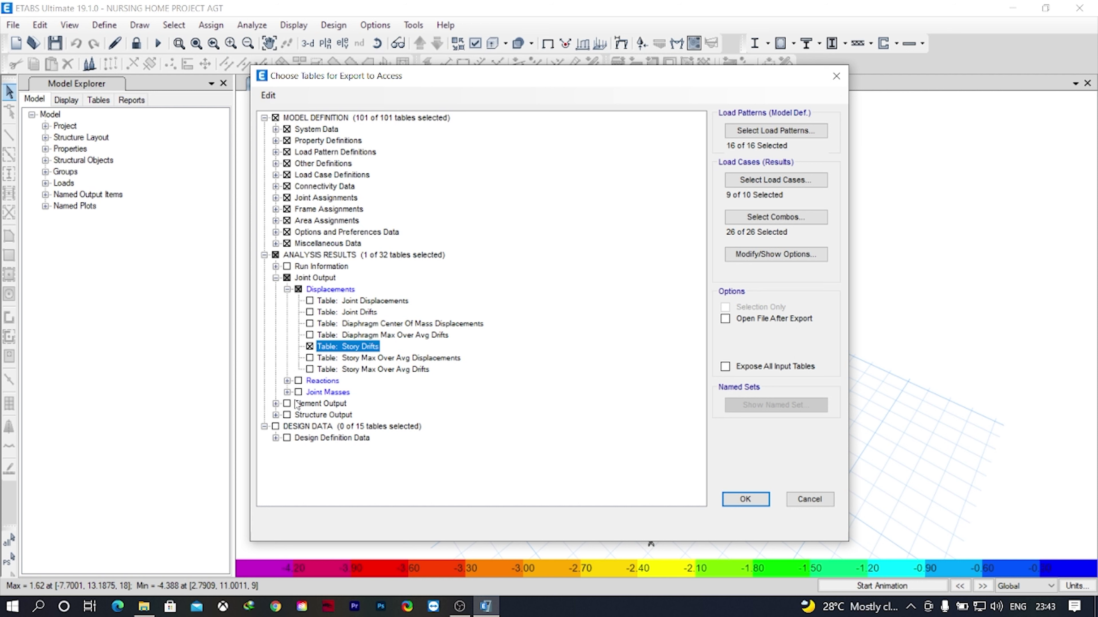
Step: Include the Element Forces - Columns and Element Forces - Beams tables
click(276, 403)
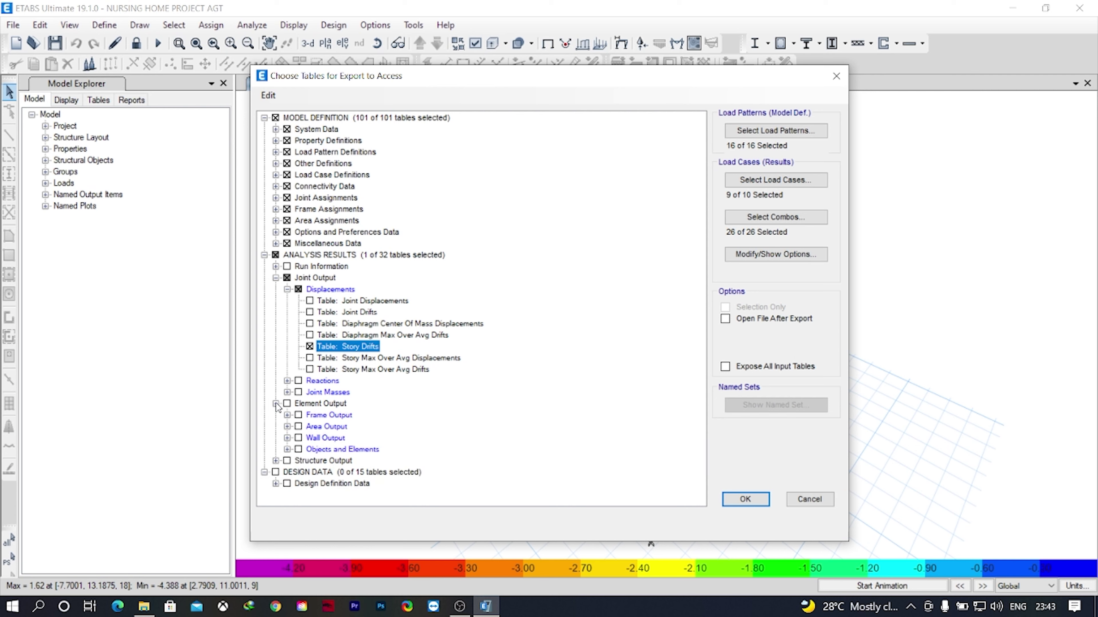
click(287, 415)
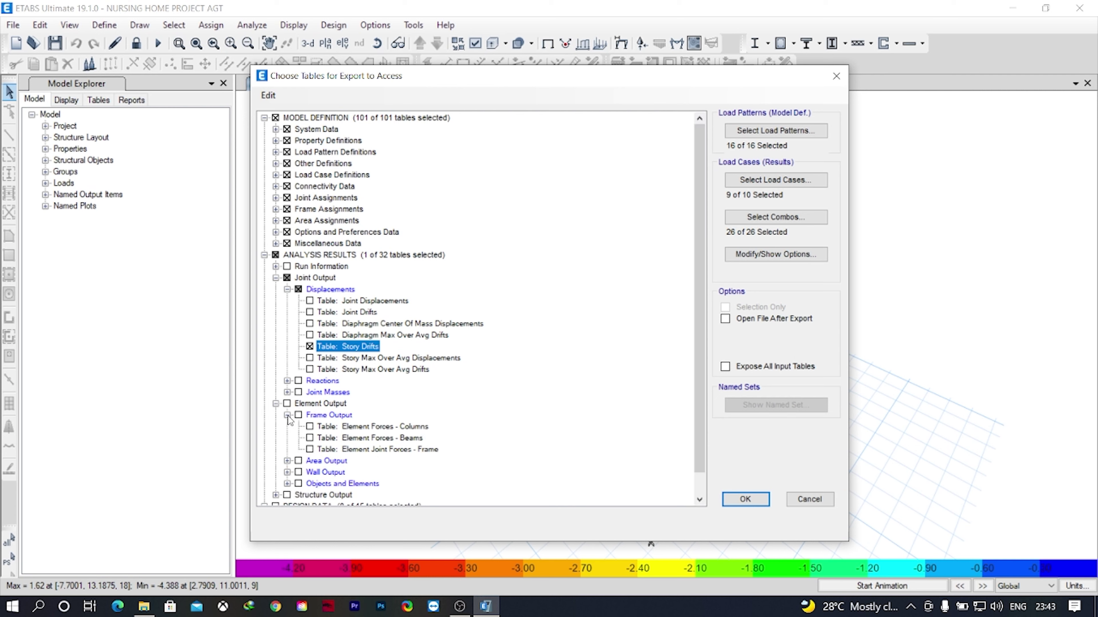
scroll(559, 324, down, 1)
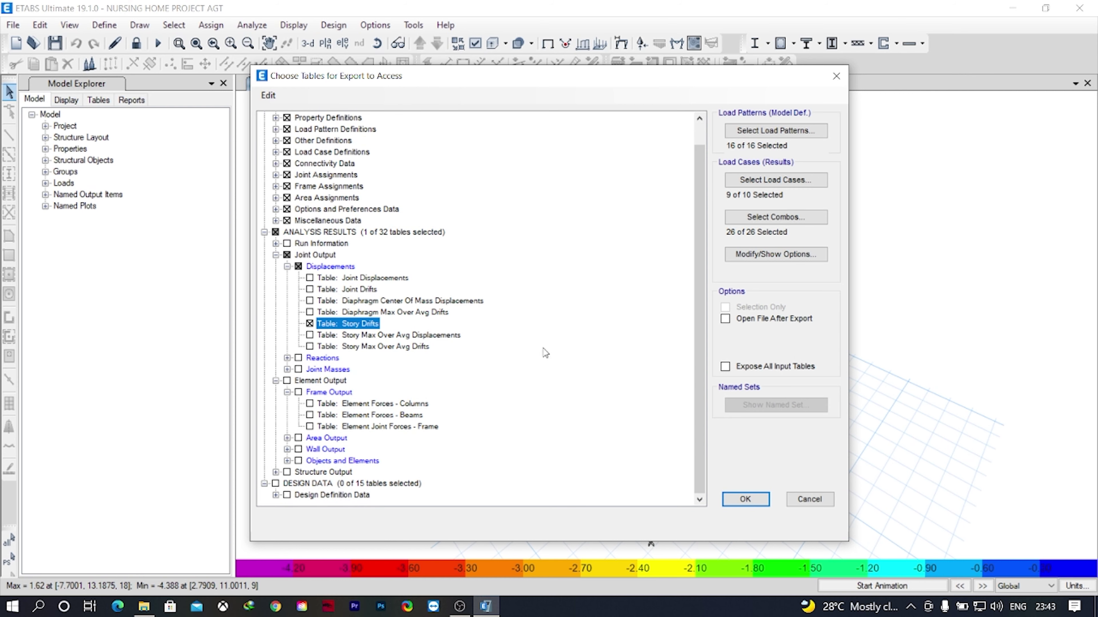
click(309, 403)
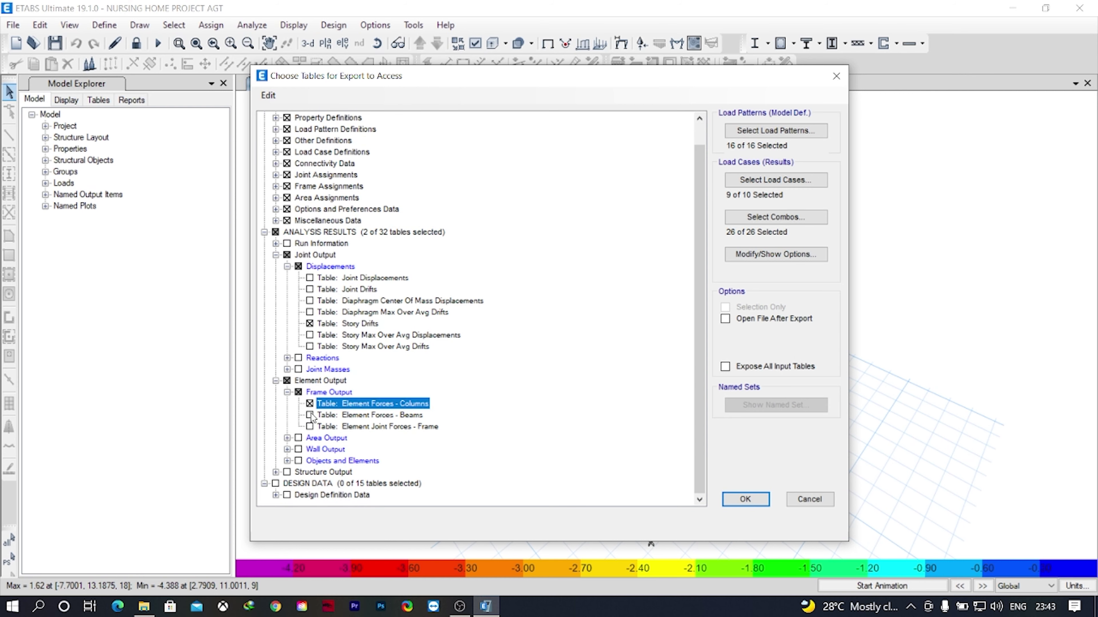
click(309, 415)
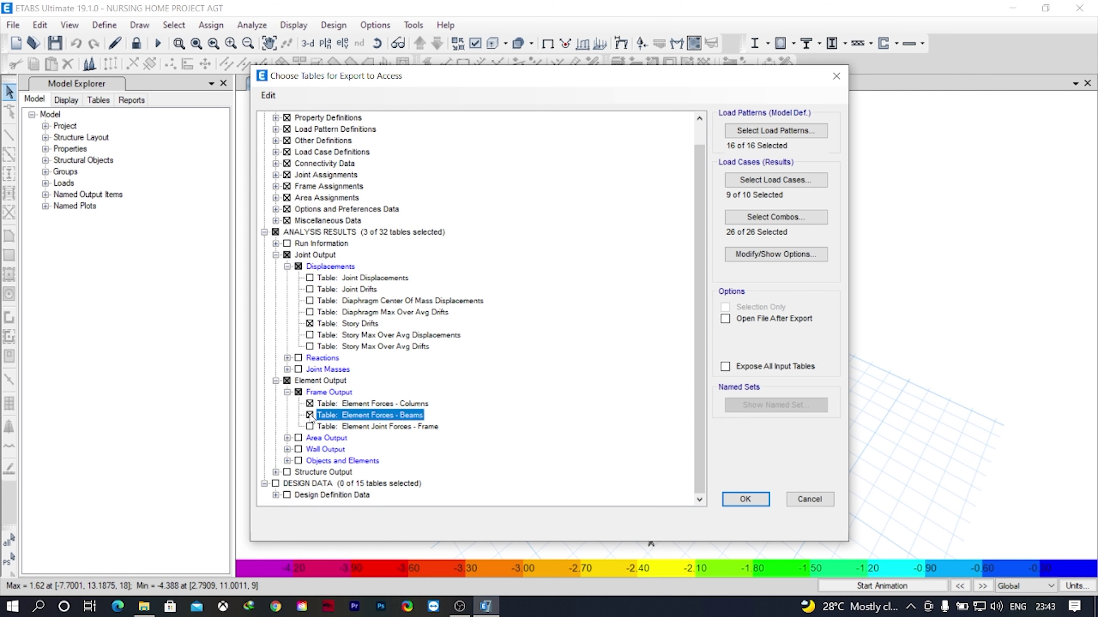
Step: Include the Pier Forces and Story Forces tables in the export
click(287, 450)
scroll(415, 303, down, 1)
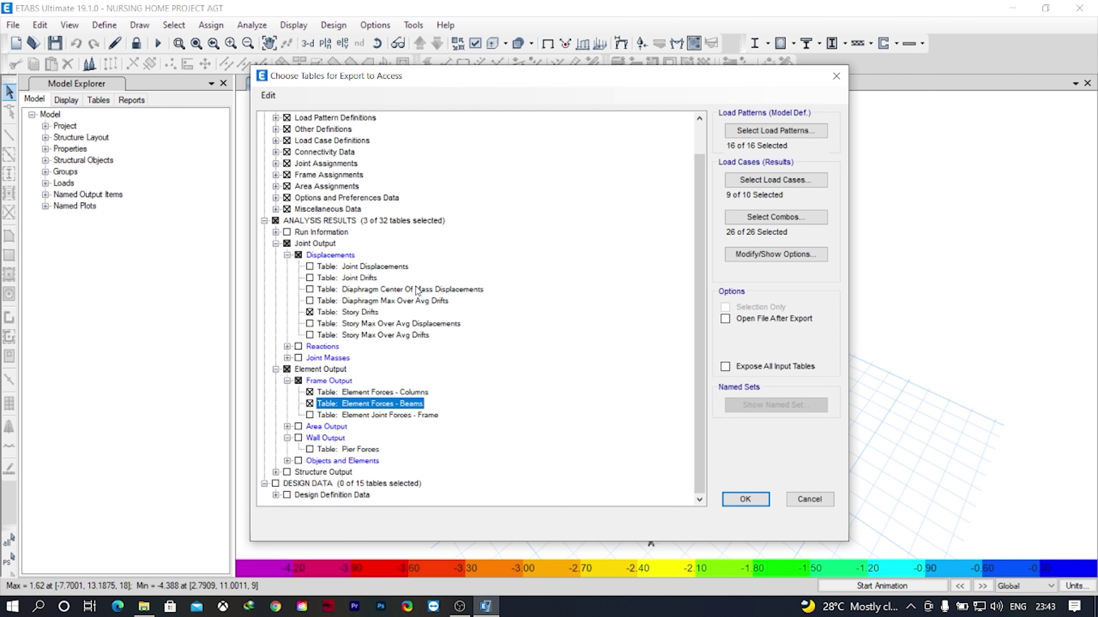
click(310, 450)
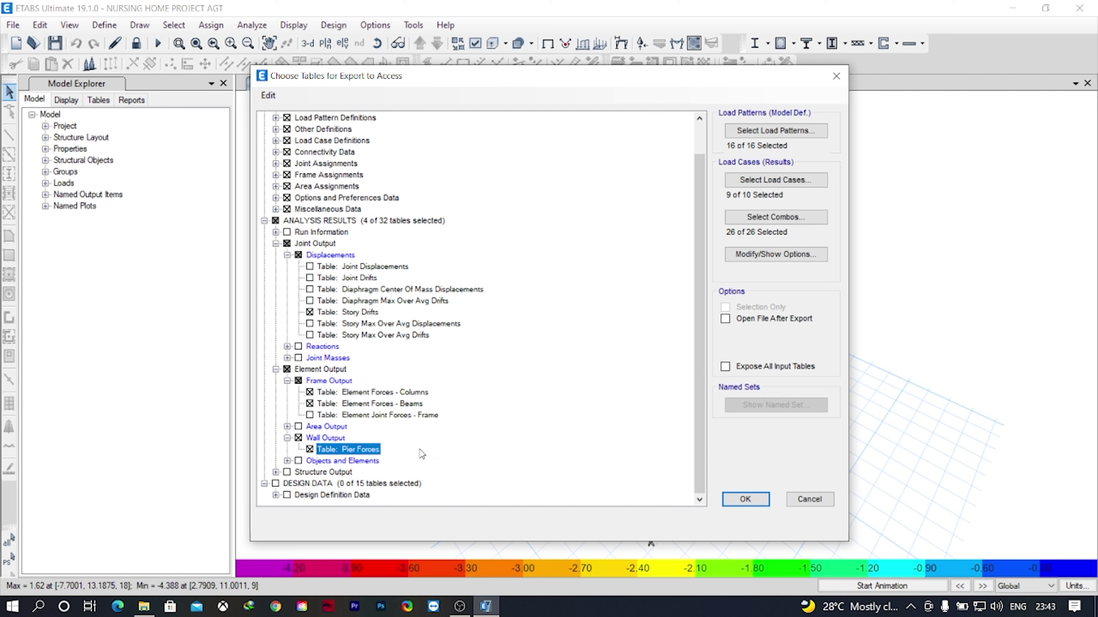
click(275, 472)
scroll(396, 372, down, 1)
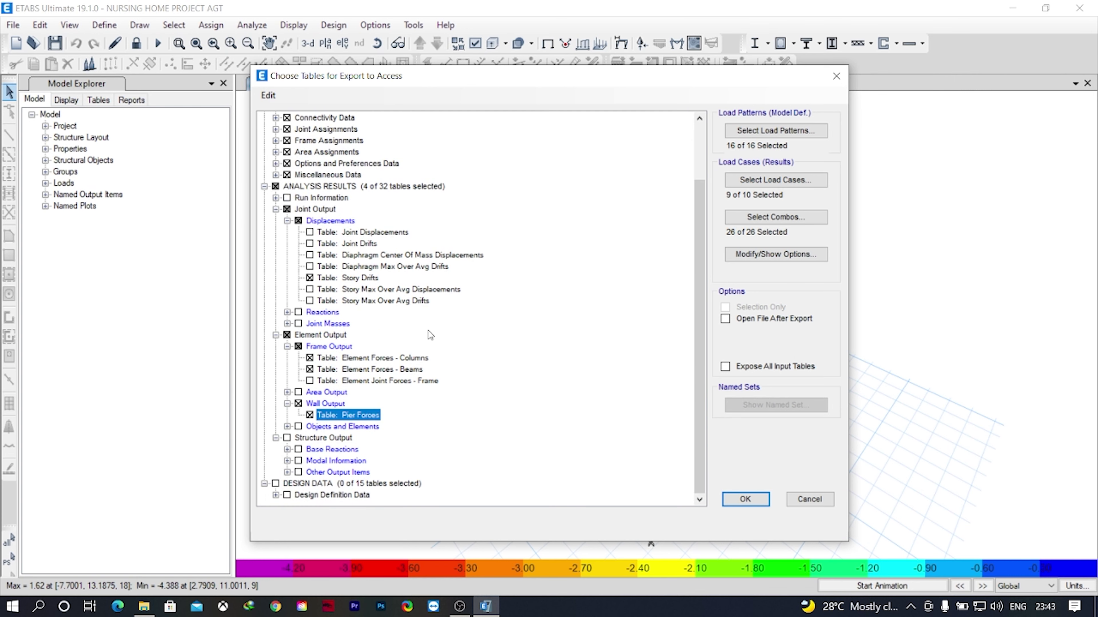
click(287, 473)
scroll(292, 474, down, 1)
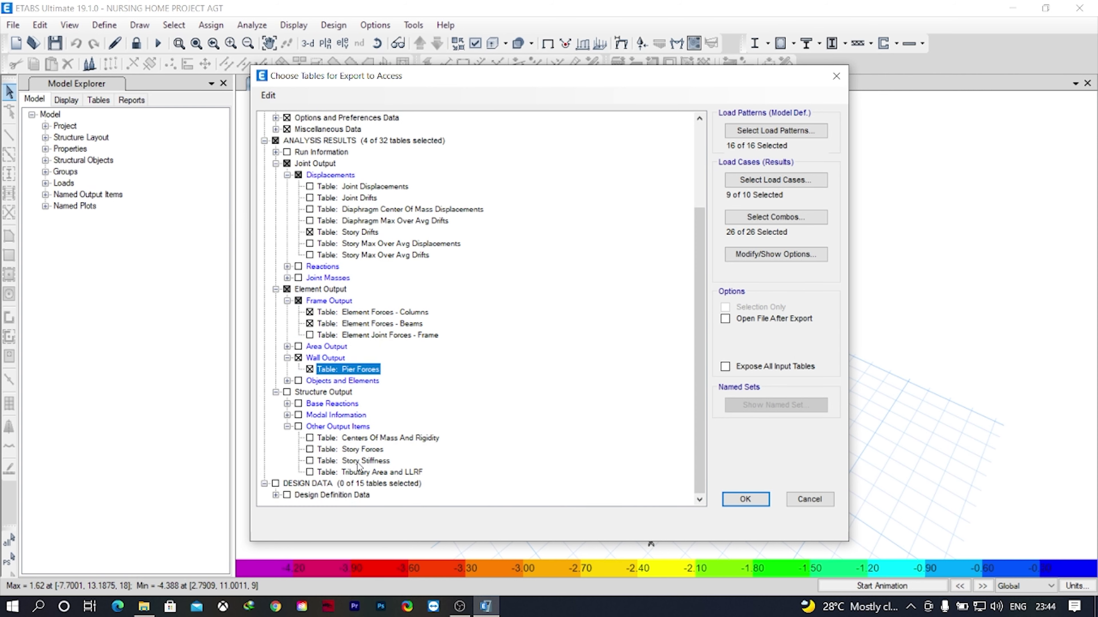
click(309, 450)
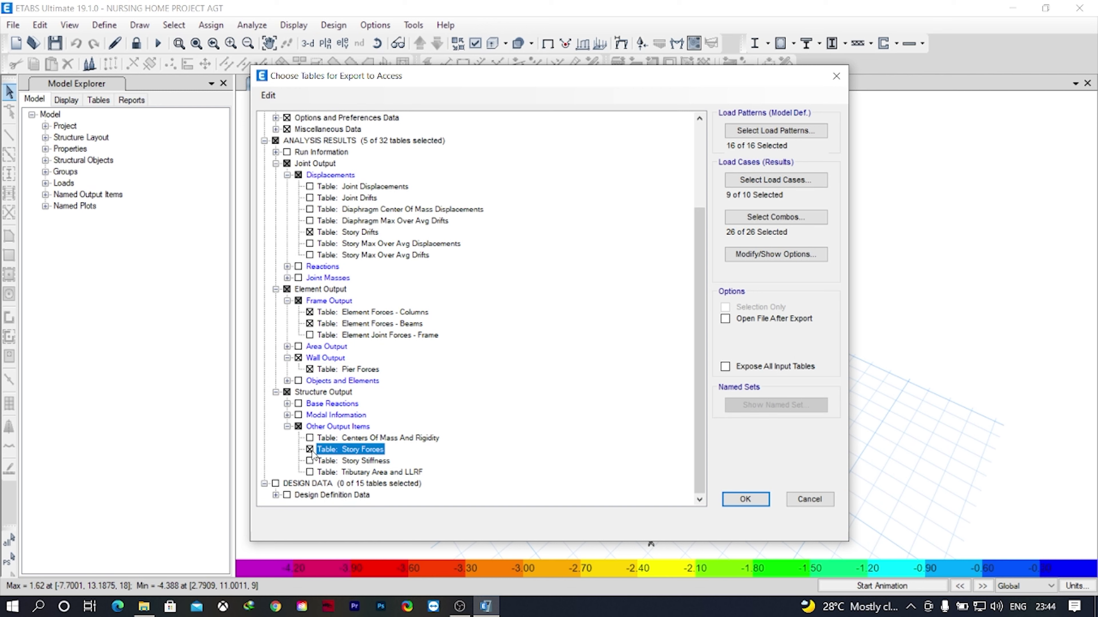
Step: Exclude the ~LLRF load pattern from the export load patterns
click(773, 135)
drag(578, 309, 542, 257)
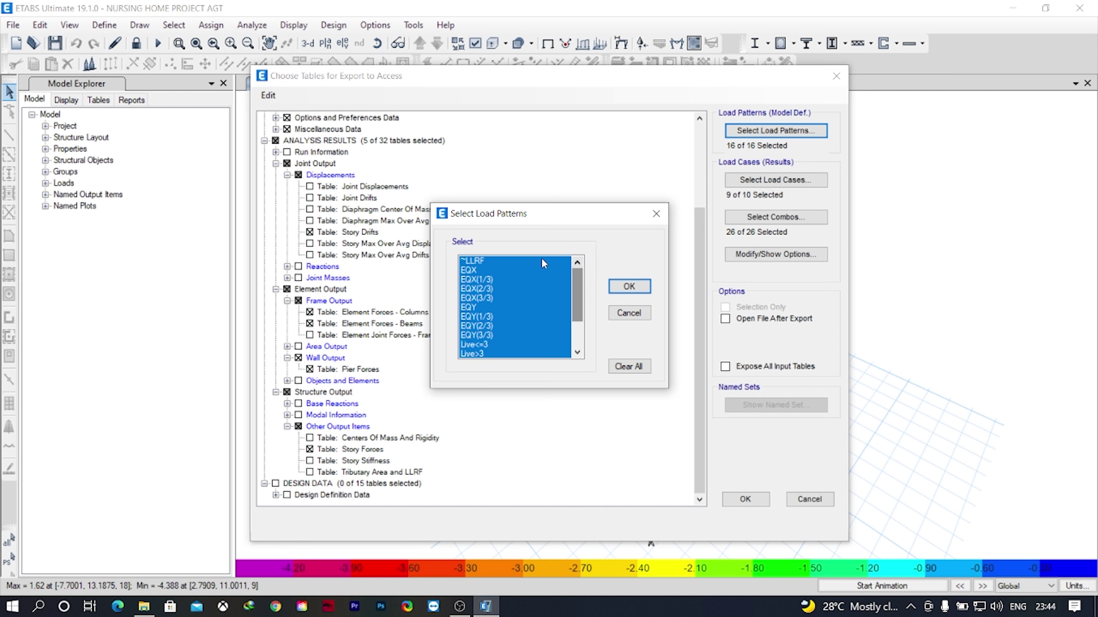
click(485, 262)
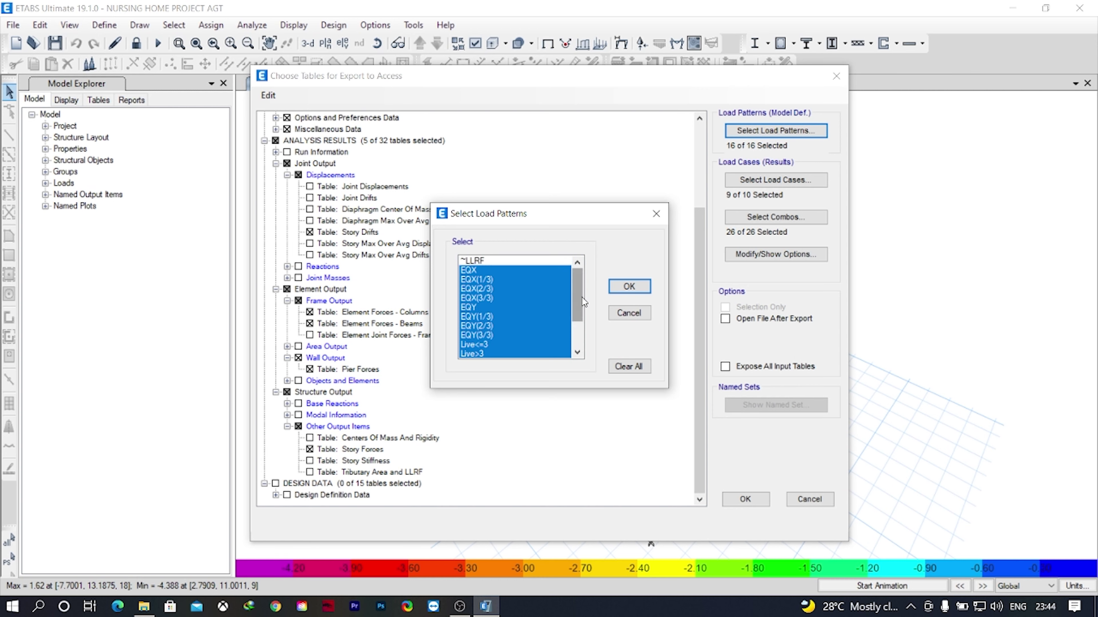
drag(582, 298, 578, 320)
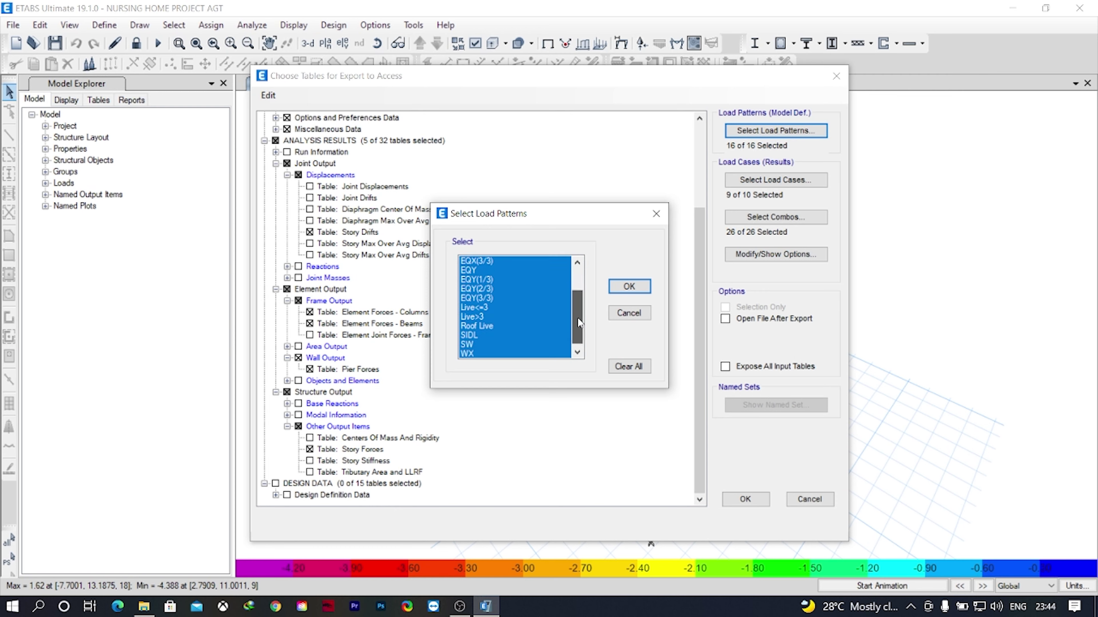
click(628, 287)
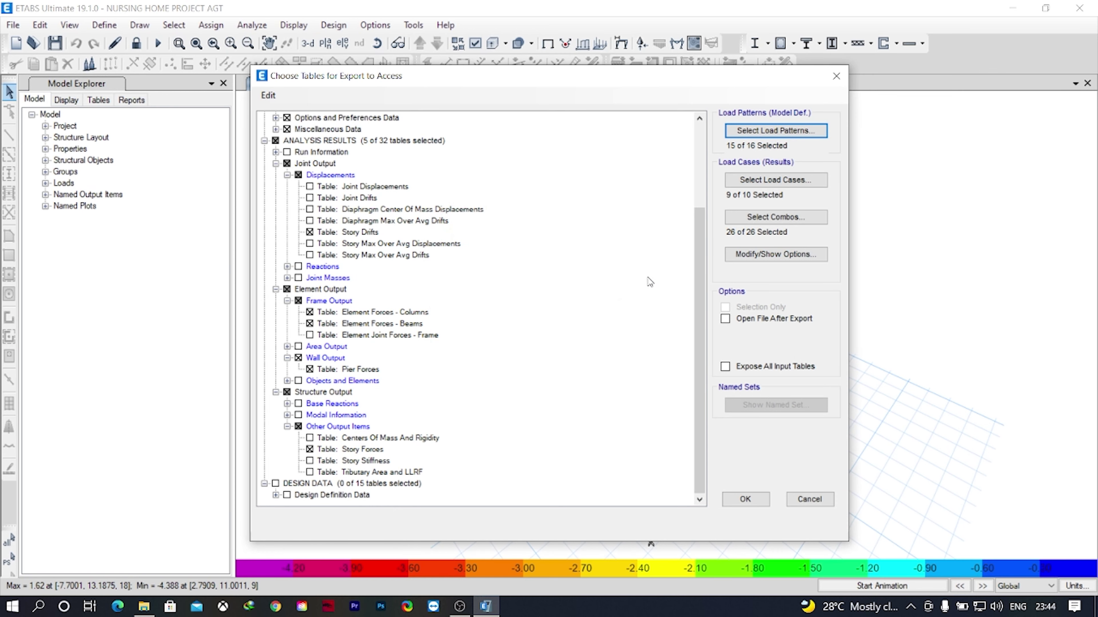
Step: Keep 9 of 10 load cases and all 26 load combinations selected
click(778, 182)
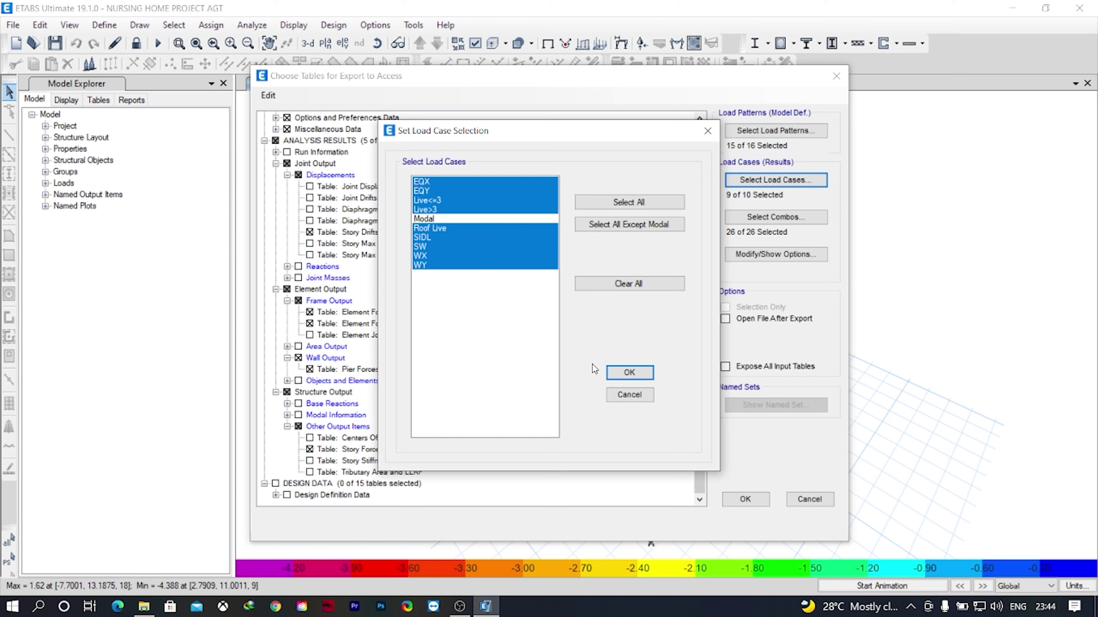
click(623, 375)
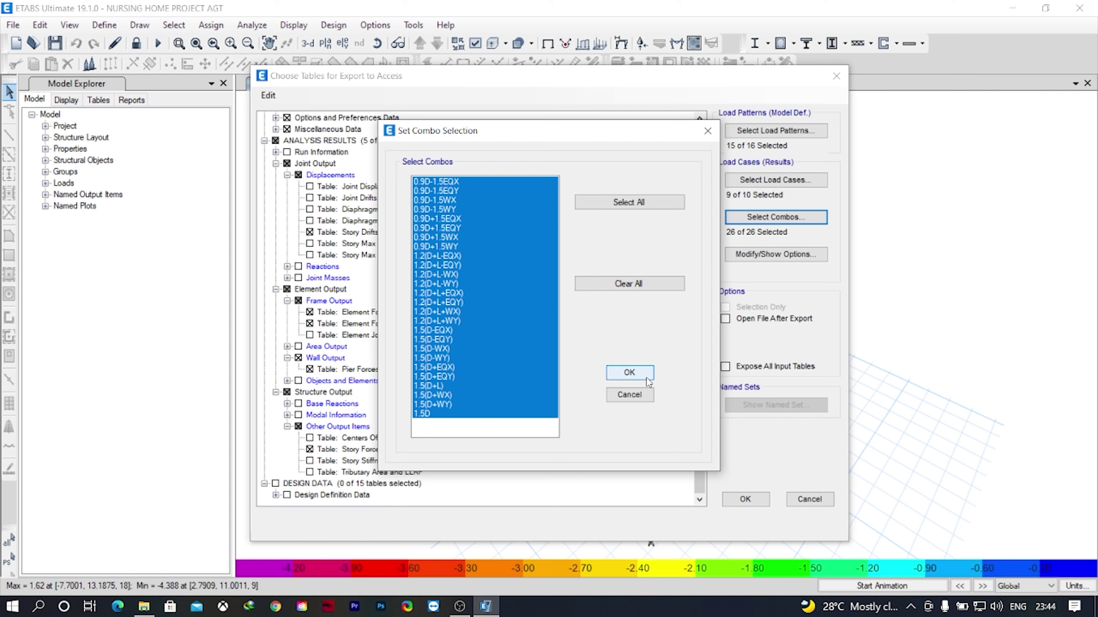
click(631, 374)
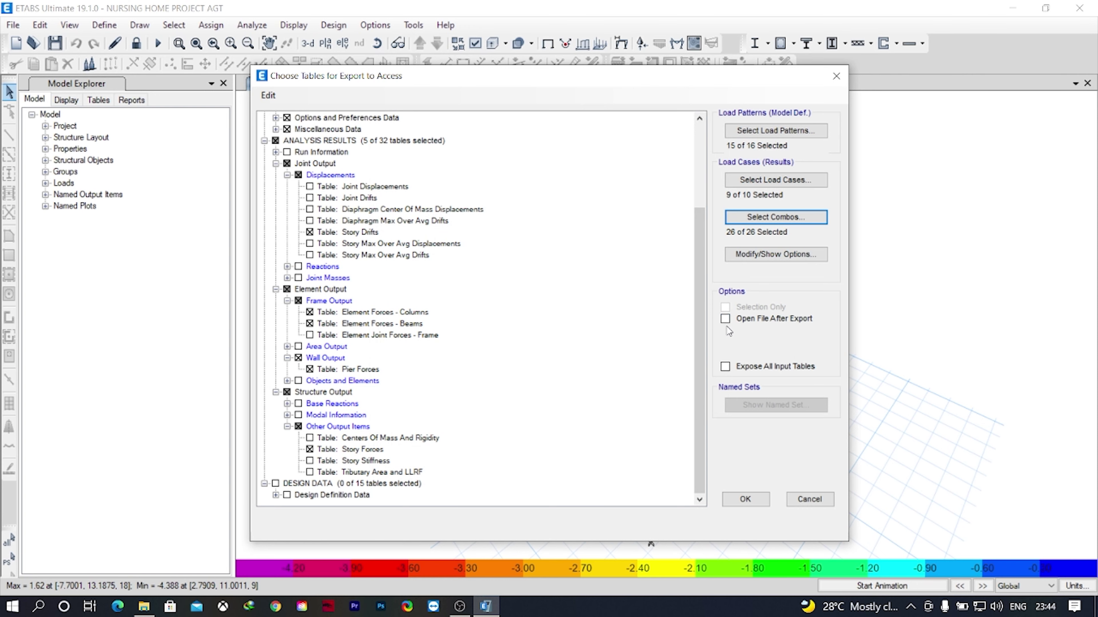
Step: Confirm the table selection and change the export length unit from mm to m
click(748, 499)
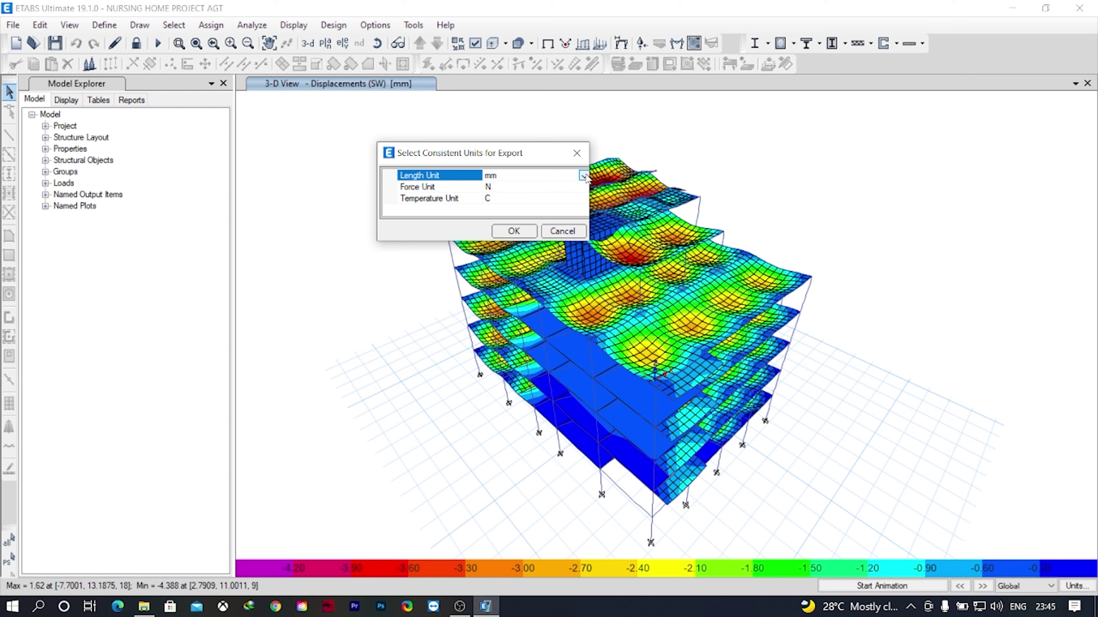
click(584, 175)
click(490, 252)
click(521, 189)
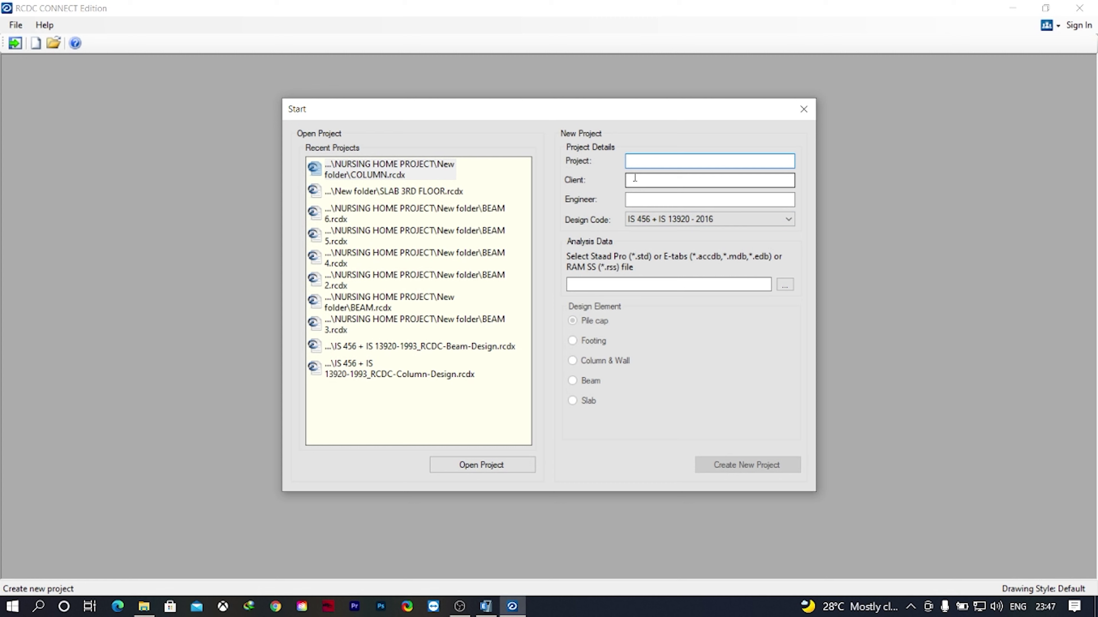
Step: Enter SD as project name, fill the client field, and load B+G+4.accdb as analysis data
text(SD)
click(636, 180)
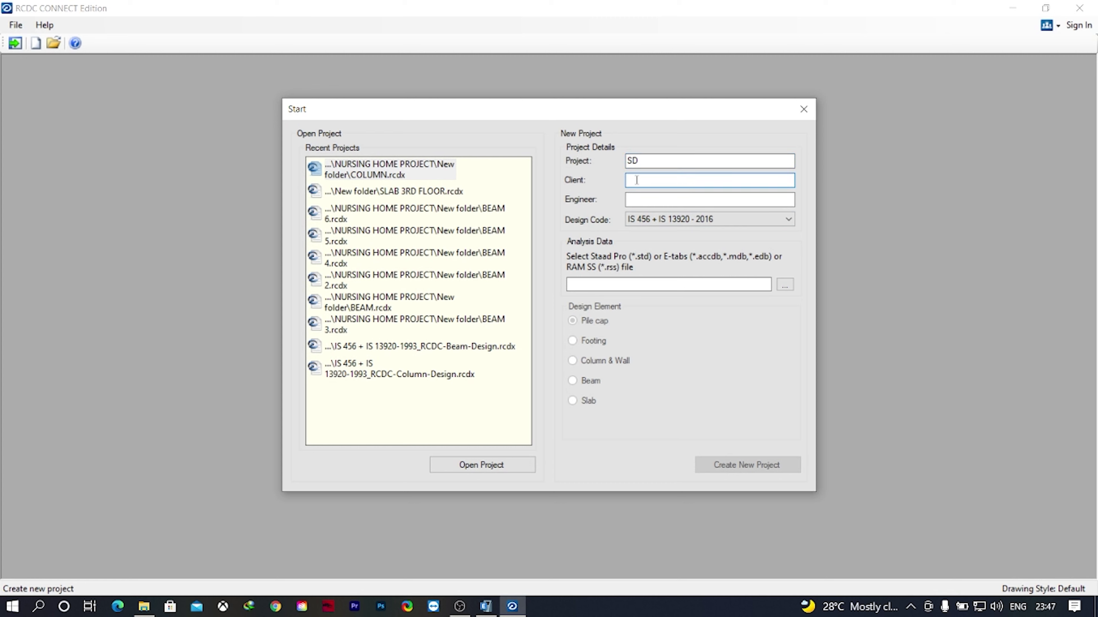
text(SD)
key(Tab)
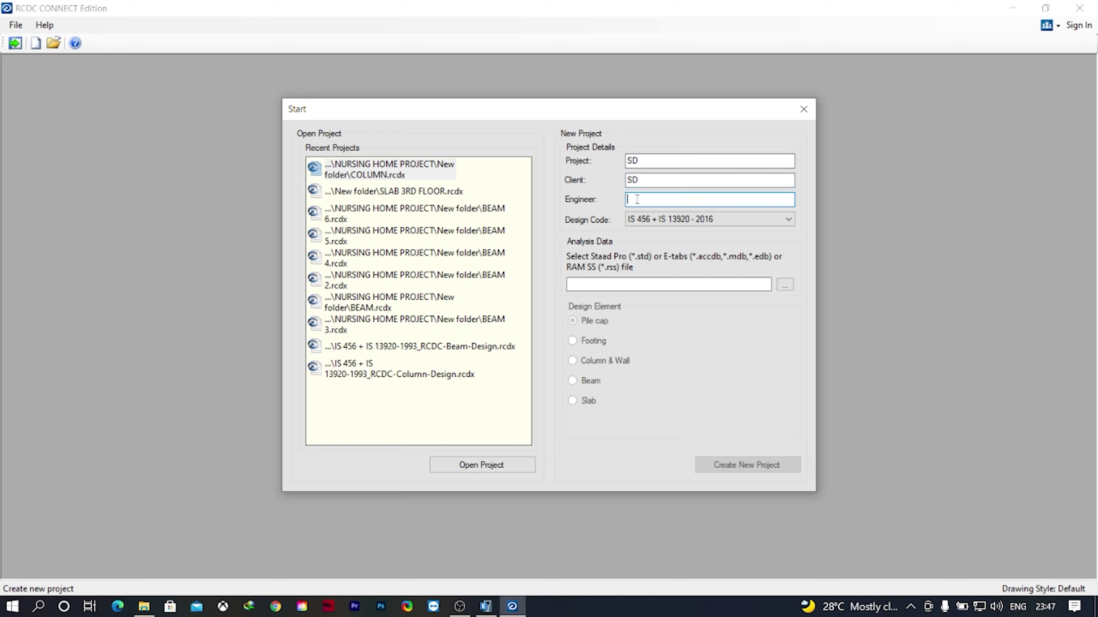
click(785, 284)
click(443, 224)
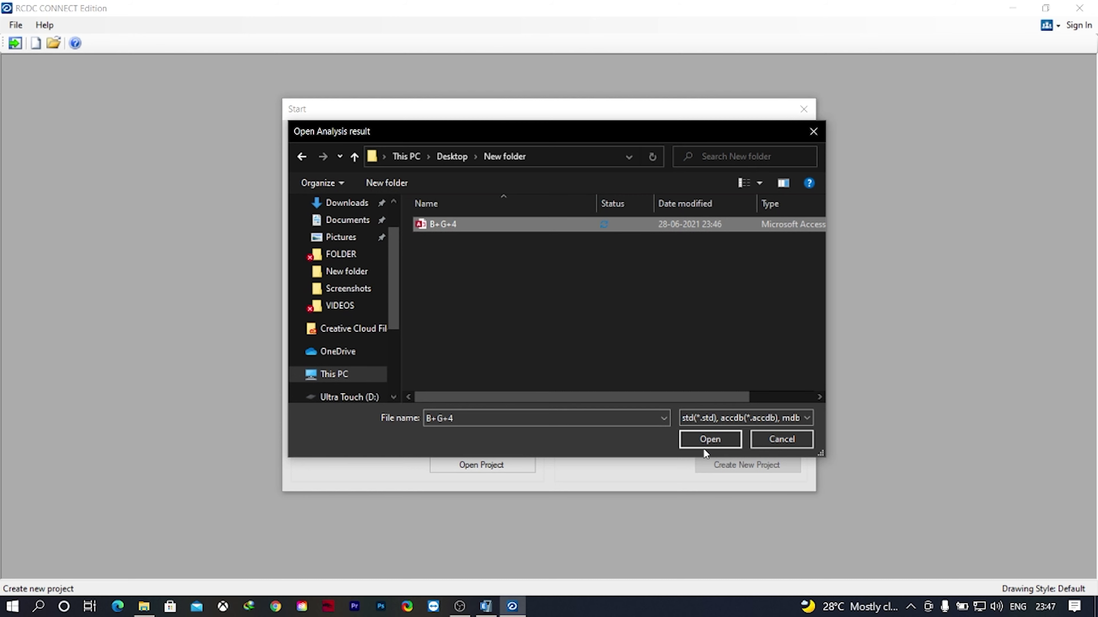
click(702, 440)
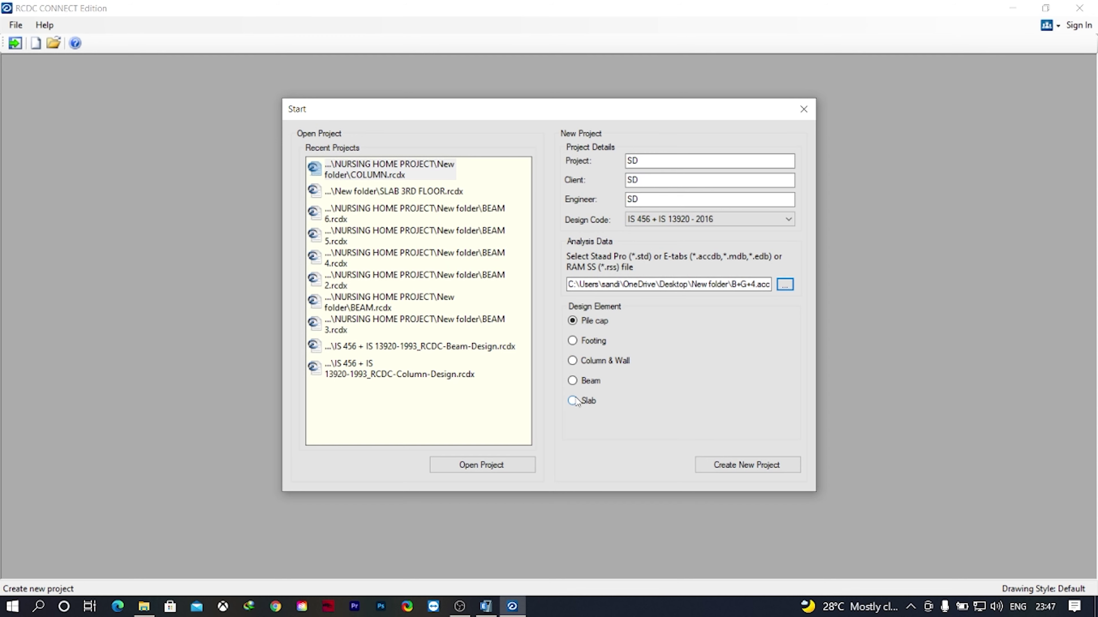
Step: Create a new Beam design project, showing Story1 beam groups G2–G11 beside the layout
click(573, 382)
click(668, 340)
click(747, 465)
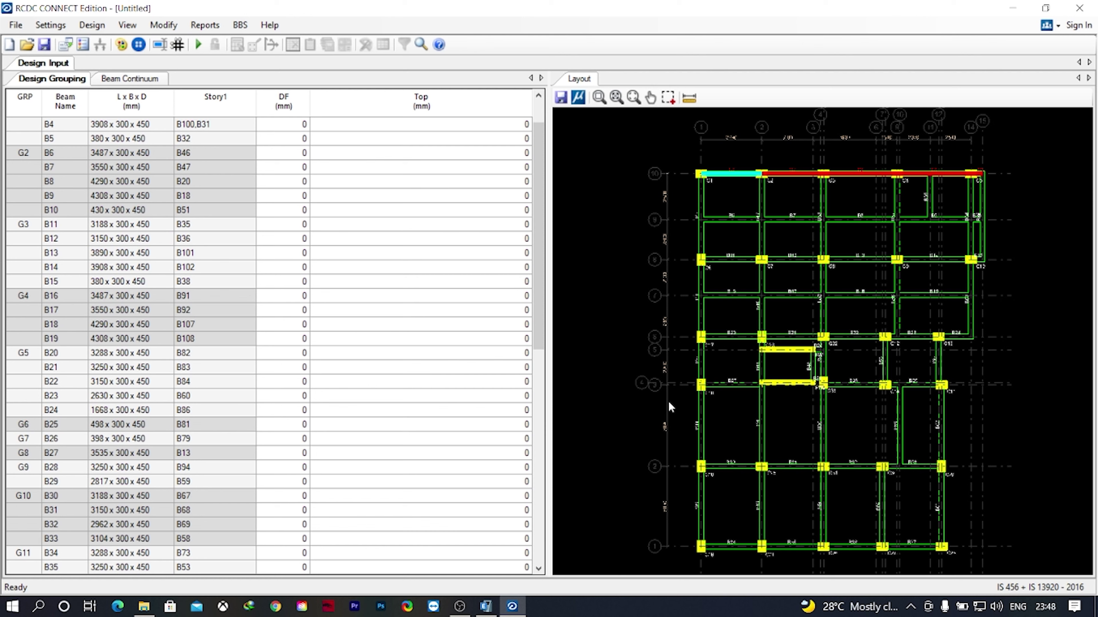